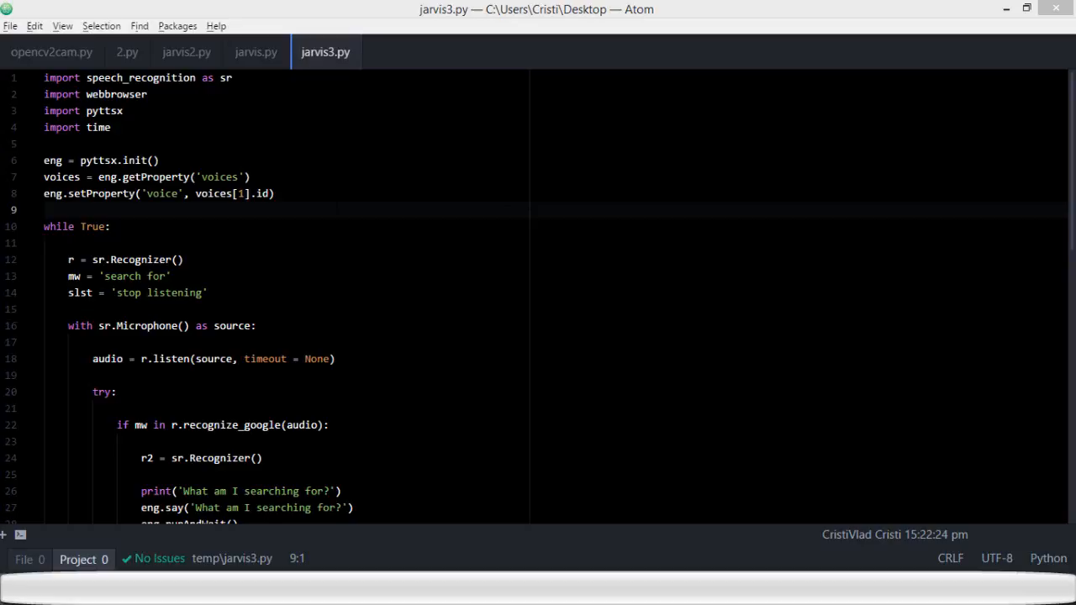
# Highlight the pyttsx import in jarvis3.py and step through the time import line.
pyautogui.click(336, 110)
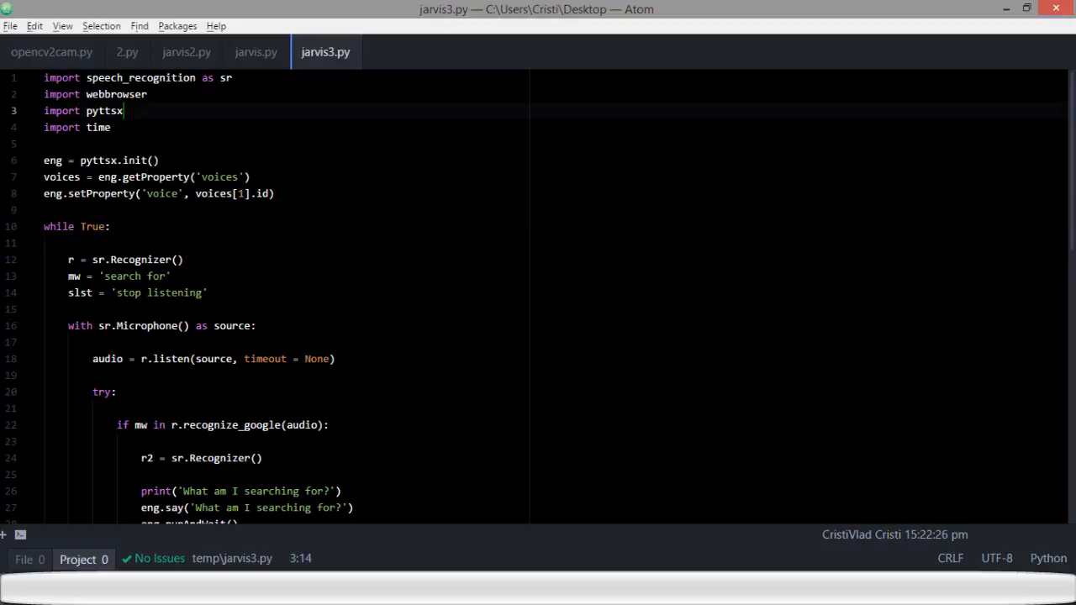
pyautogui.hotkey('ctrl', 'shift', 'Left')
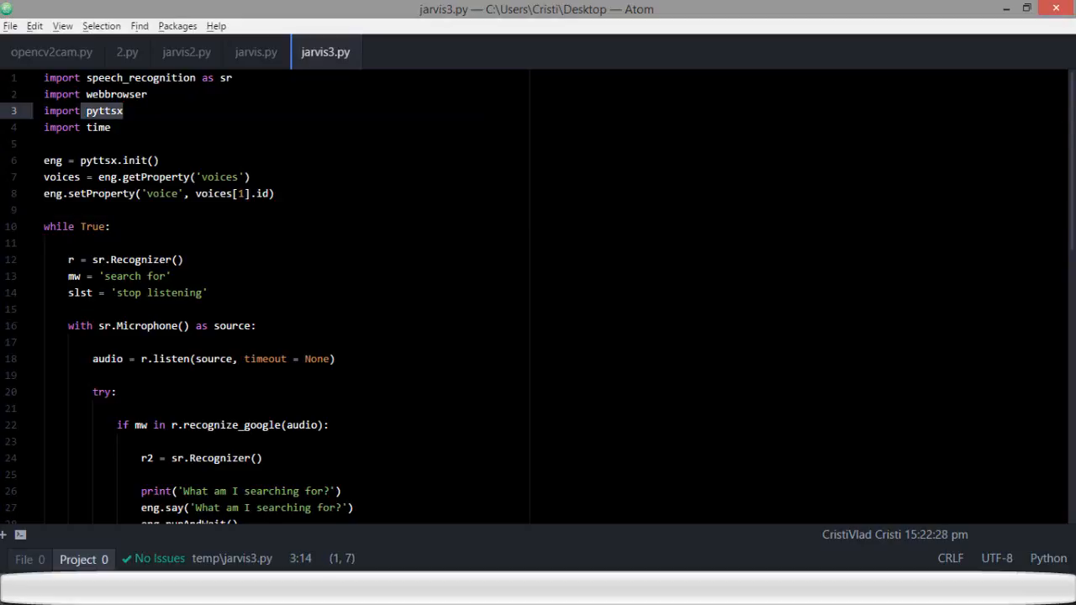
pyautogui.press('Left')
pyautogui.hotkey('ctrl', 'shift', 'Right')
pyautogui.hotkey('shift', 'Left')
pyautogui.hotkey('shift', 'Right')
pyautogui.hotkey('ctrl', 'shift', 'Left')
pyautogui.press('Right')
pyautogui.press('Up')
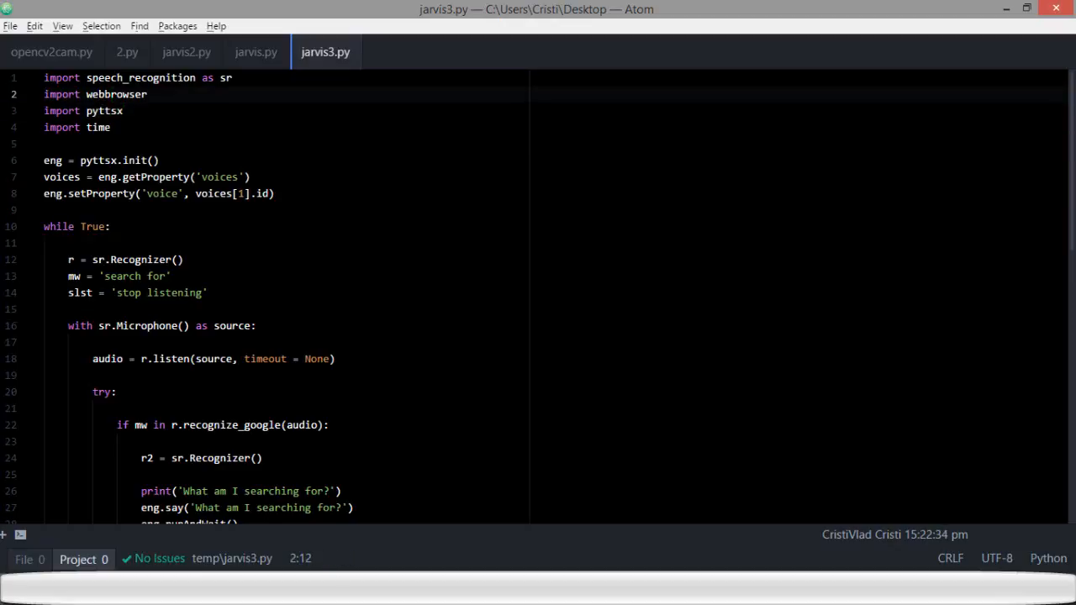
pyautogui.press('Down')
pyautogui.press('Down')
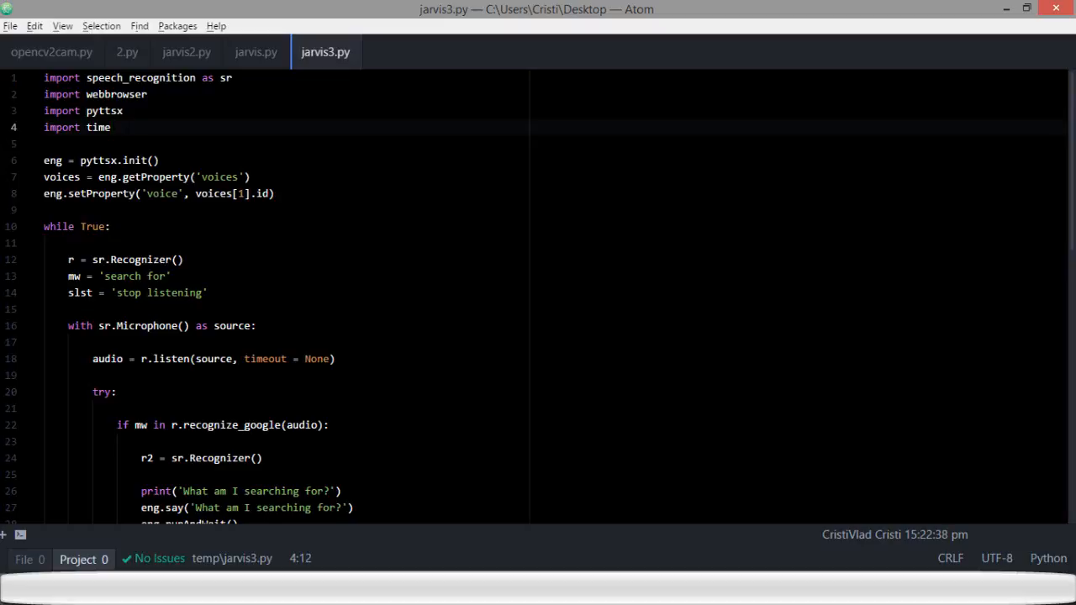
# Mark the speech_recognition import, then select and clear the program body from line 6 down.
pyautogui.click(143, 77)
pyautogui.click(294, 143)
pyautogui.moveTo(94, 77); pyautogui.dragTo(185, 77)
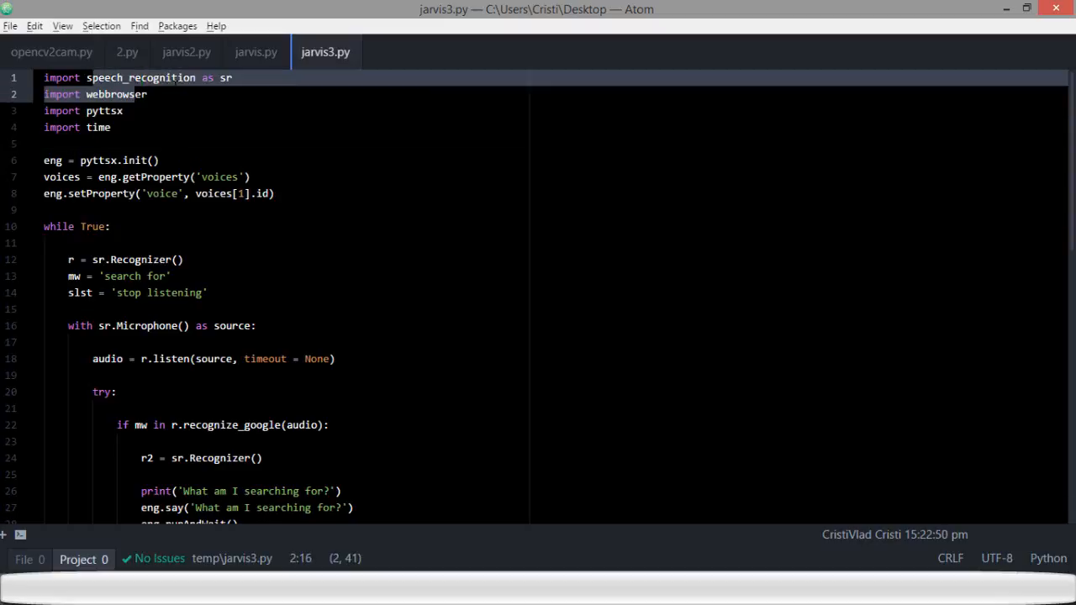
pyautogui.press('Down')
pyautogui.press('Down')
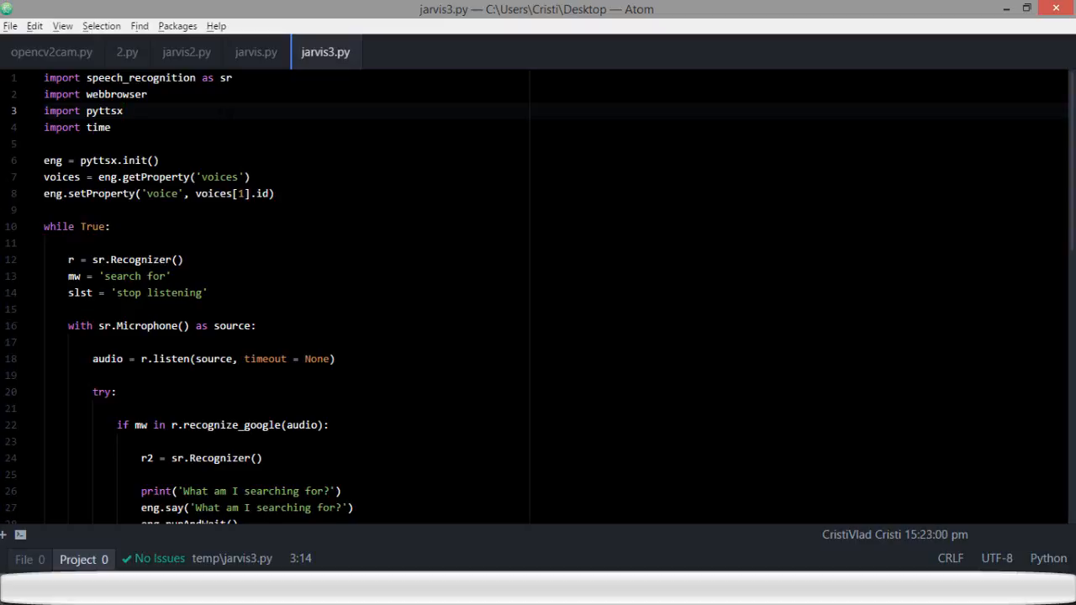
pyautogui.scroll(-5, 538, 294)
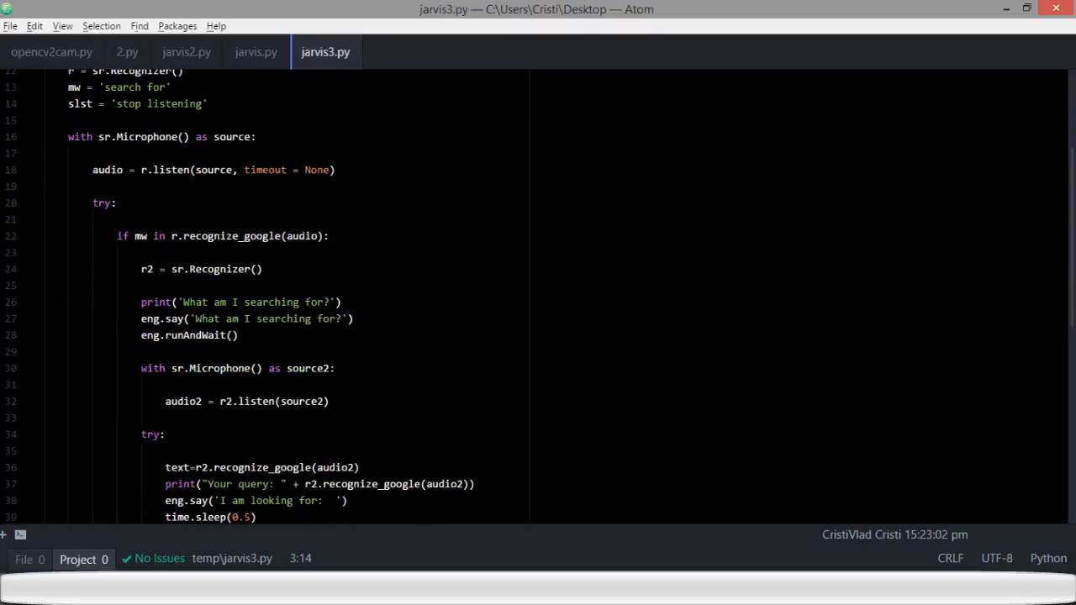
pyautogui.scroll(-5, 539, 294)
pyautogui.scroll(-3, 538, 294)
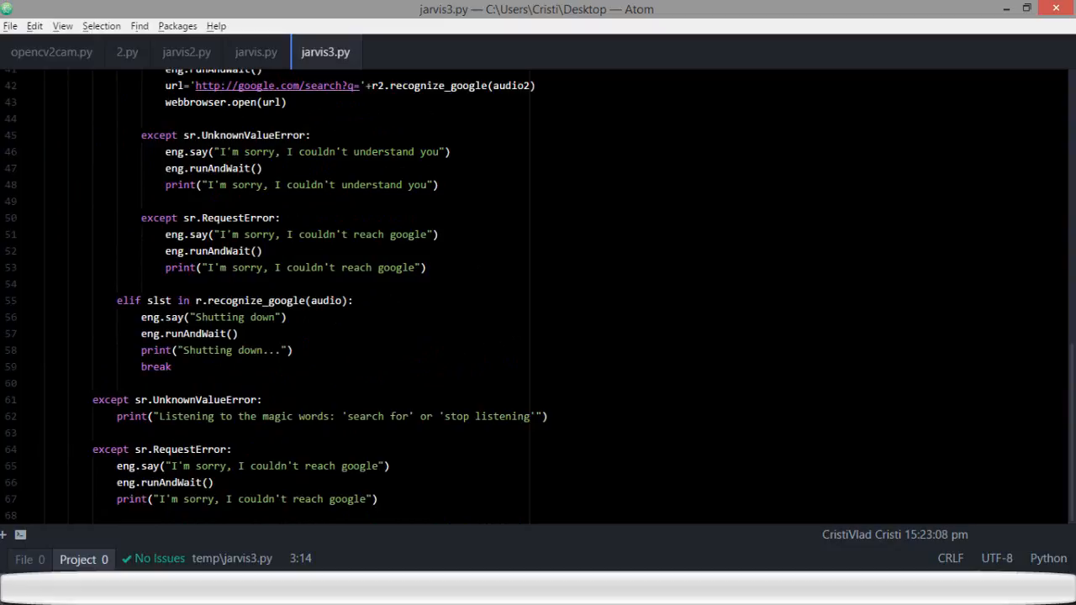
pyautogui.moveTo(378, 498); pyautogui.dragTo(118, 160)
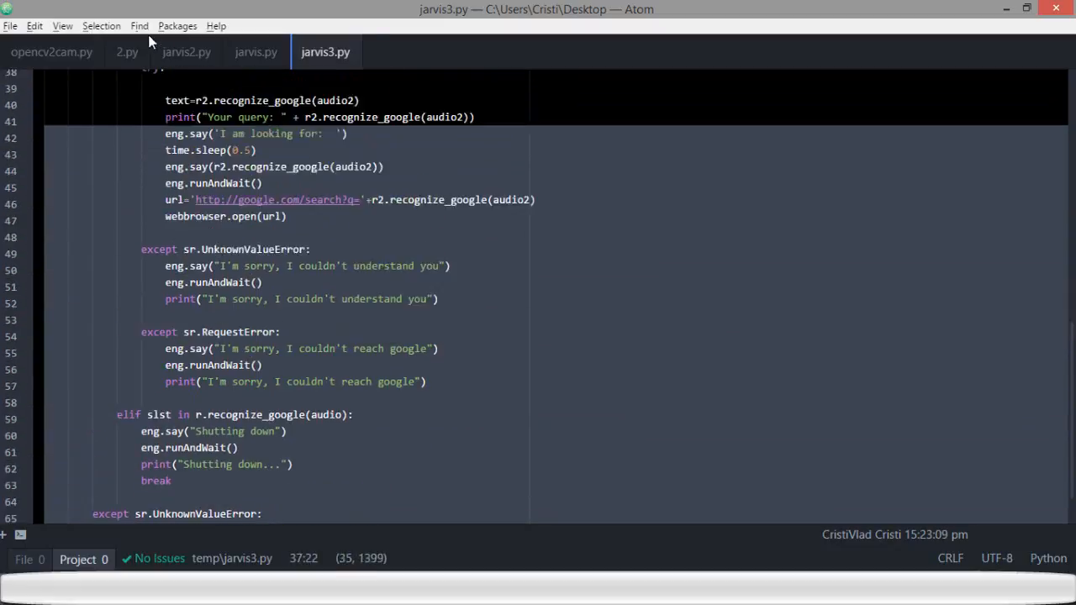
pyautogui.moveTo(72, 252); pyautogui.dragTo(44, 159)
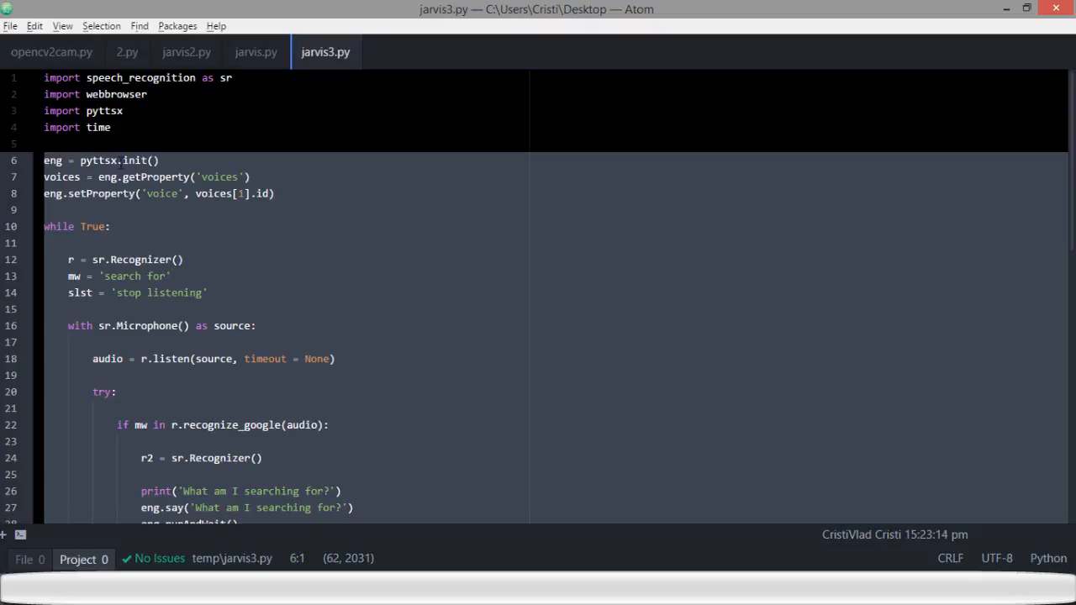
pyautogui.click(336, 126)
# Run 'python jarvis3.py' from the temp folder in Command Prompt.
pyautogui.click(255, 325)
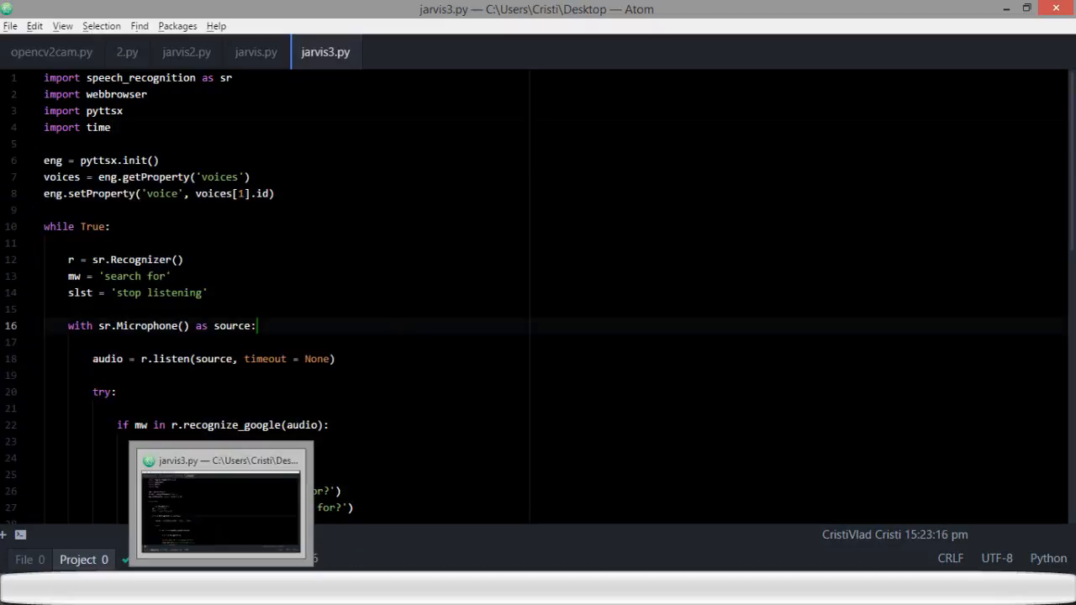
pyautogui.click(194, 505)
pyautogui.write('p')
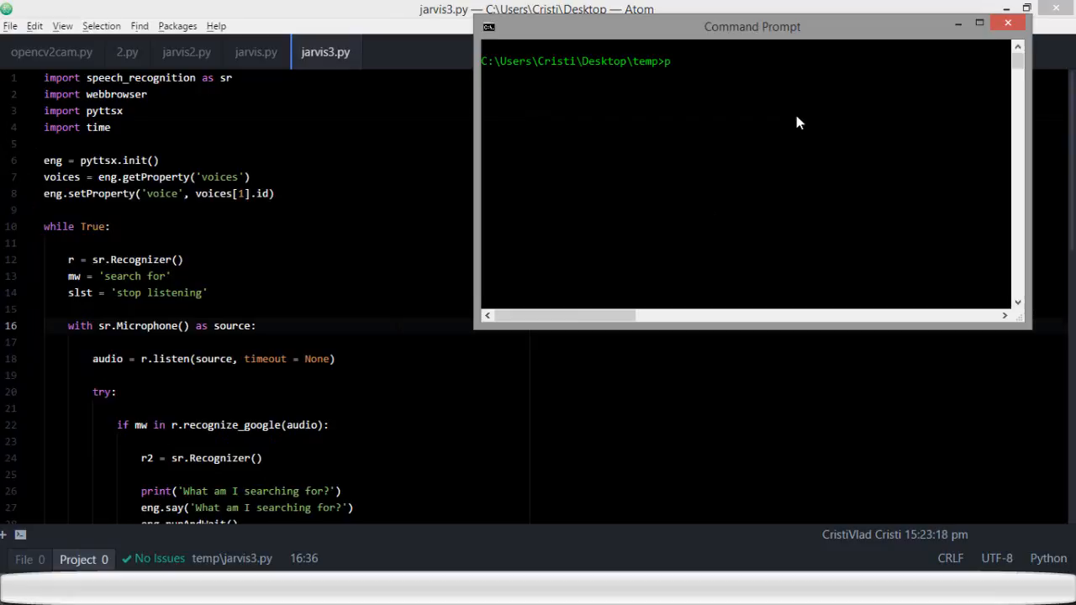
pyautogui.write('ython jarv')
pyautogui.write('is3.py')
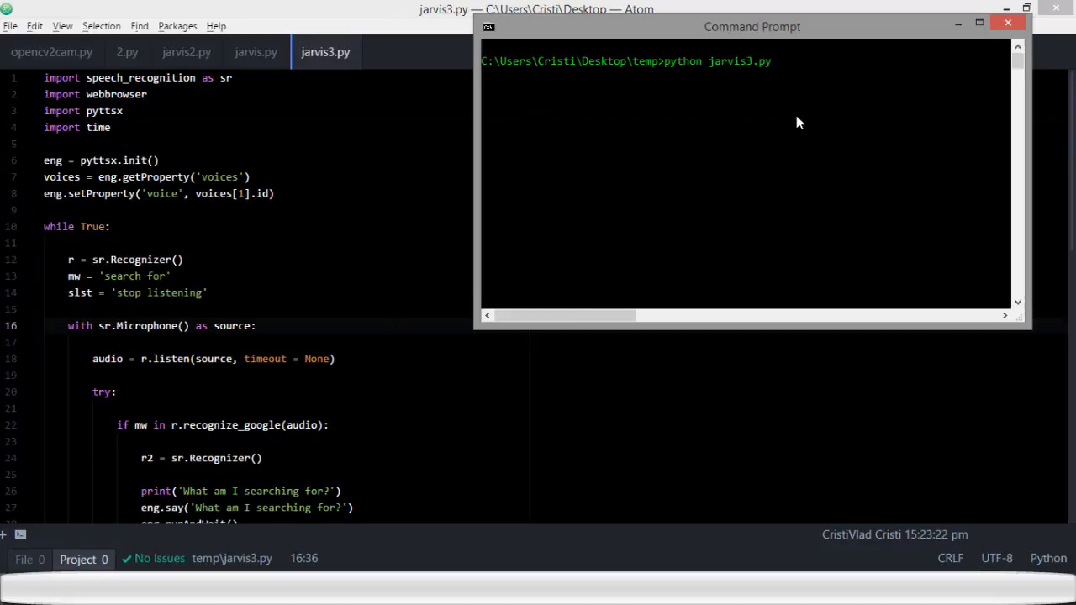
pyautogui.press('Return')
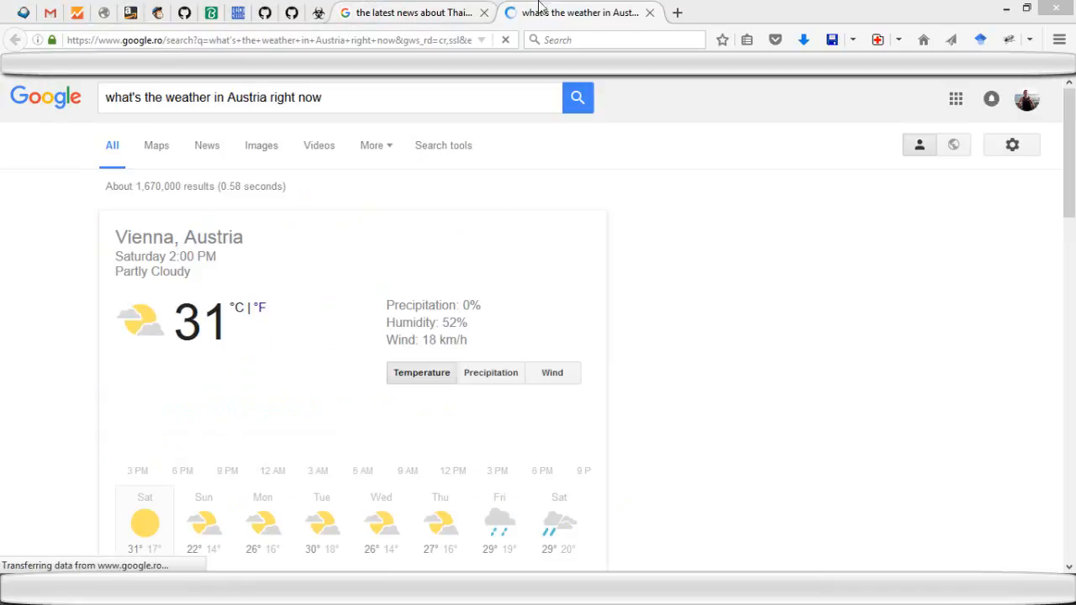
# Flip between the Thailand news and Austria weather Google results tabs.
pyautogui.click(402, 13)
pyautogui.click(555, 12)
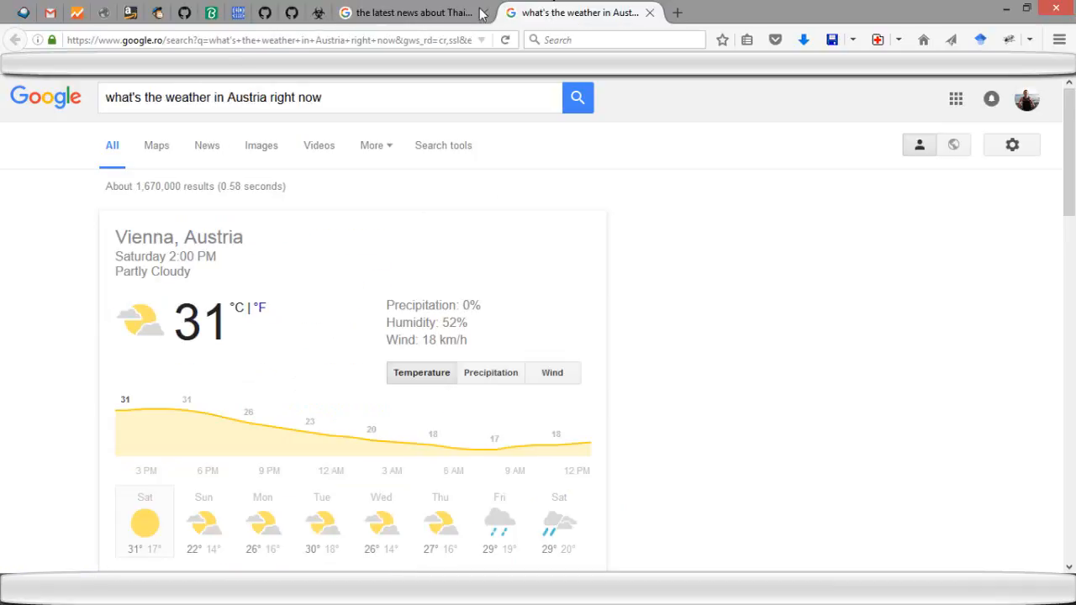
pyautogui.click(421, 11)
pyautogui.click(555, 12)
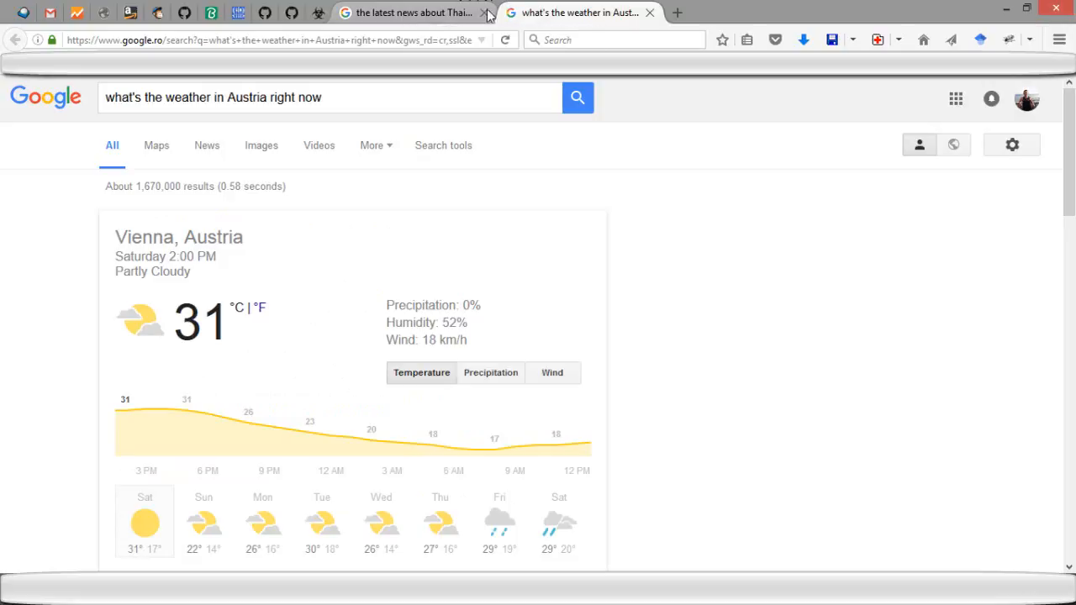
pyautogui.click(425, 12)
# Close both Google results tabs, leaving the Cristi Vlad blog post tab.
pyautogui.click(319, 13)
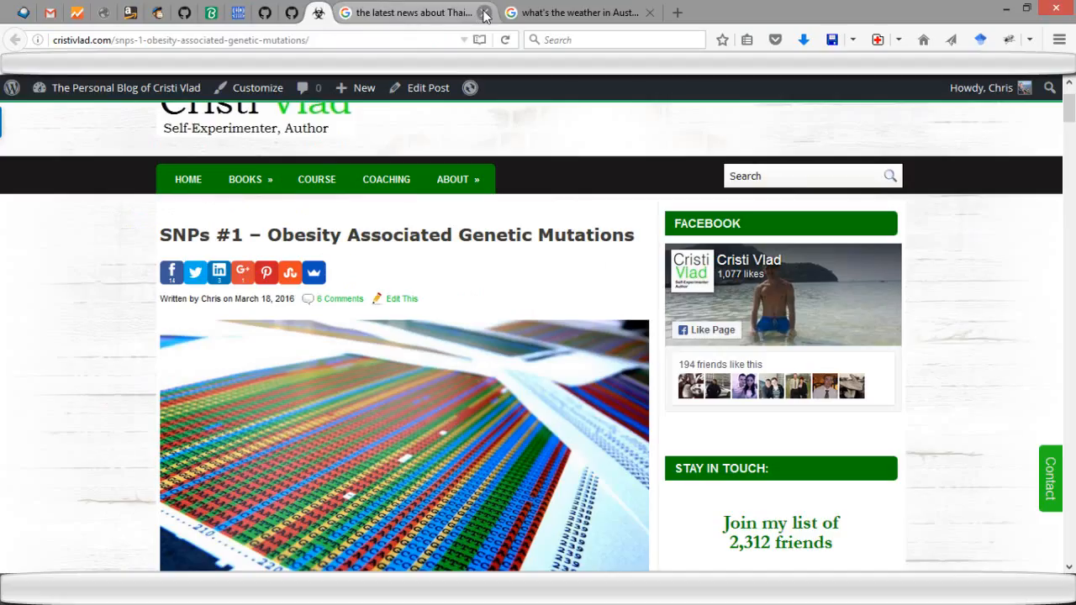
pyautogui.click(484, 12)
pyautogui.click(420, 13)
pyautogui.click(484, 11)
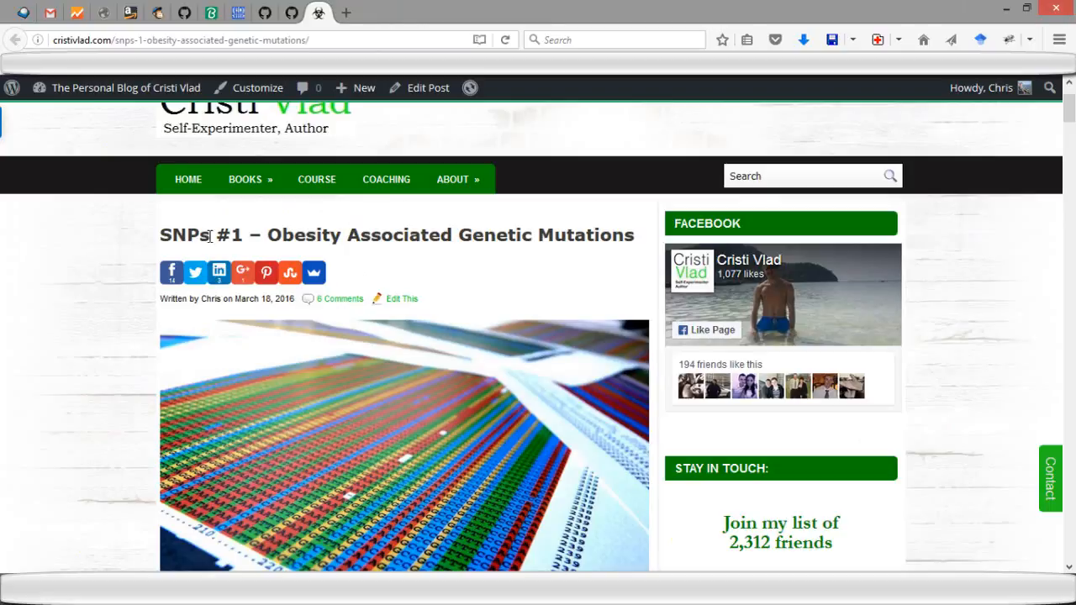
# Select and deselect parts of the blog post title while the 'first emperor of China' results open.
pyautogui.moveTo(210, 234); pyautogui.dragTo(612, 235)
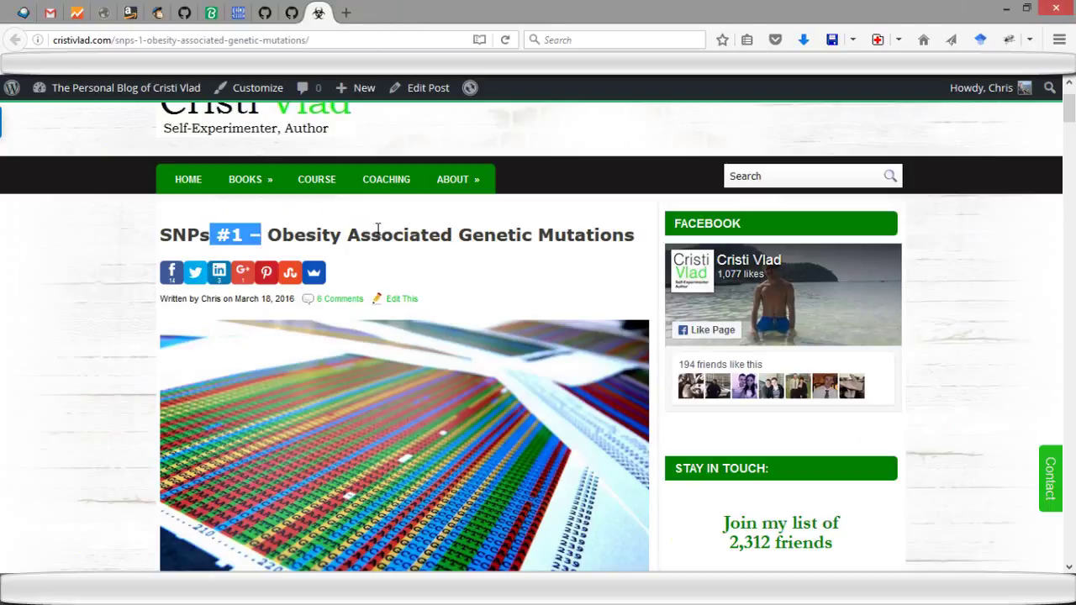
pyautogui.click(39, 292)
pyautogui.moveTo(186, 234); pyautogui.dragTo(404, 234)
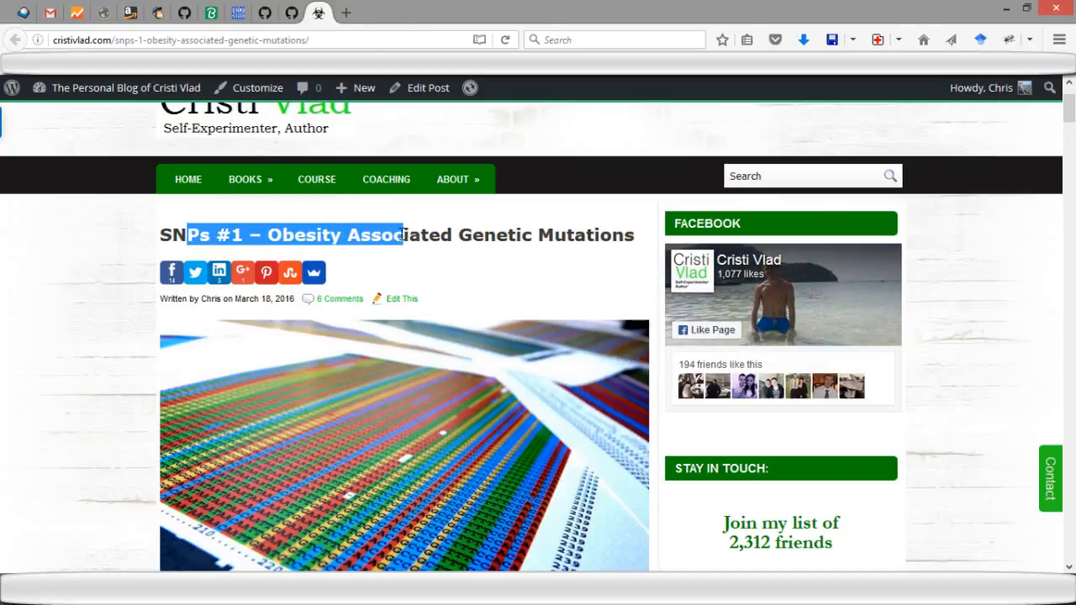
pyautogui.click(85, 249)
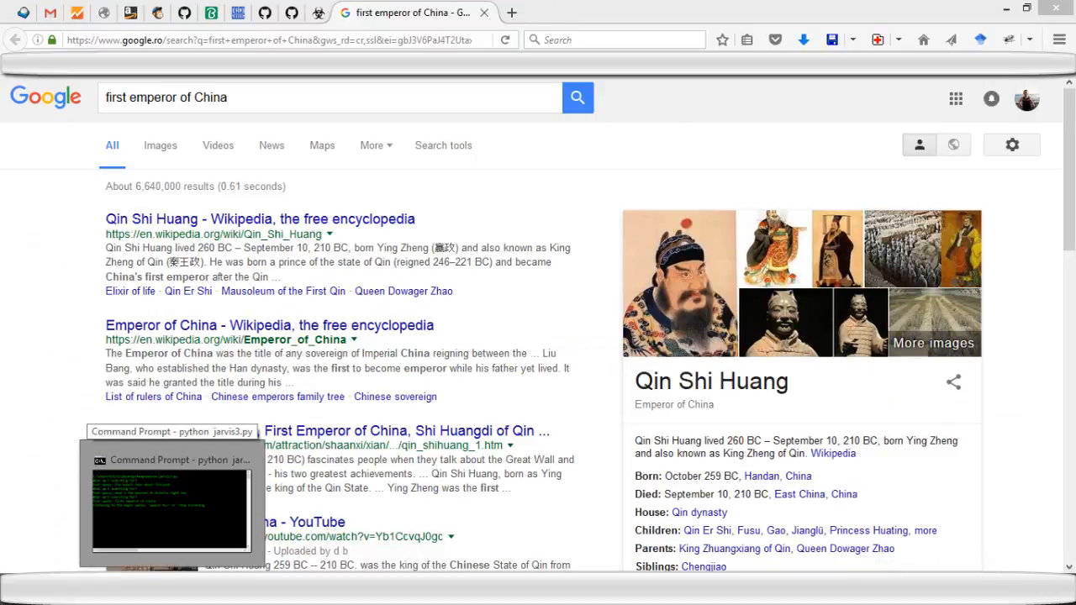
# Check the script's console after 'stop listening', then return to the Qin Shi Huang results.
pyautogui.click(168, 508)
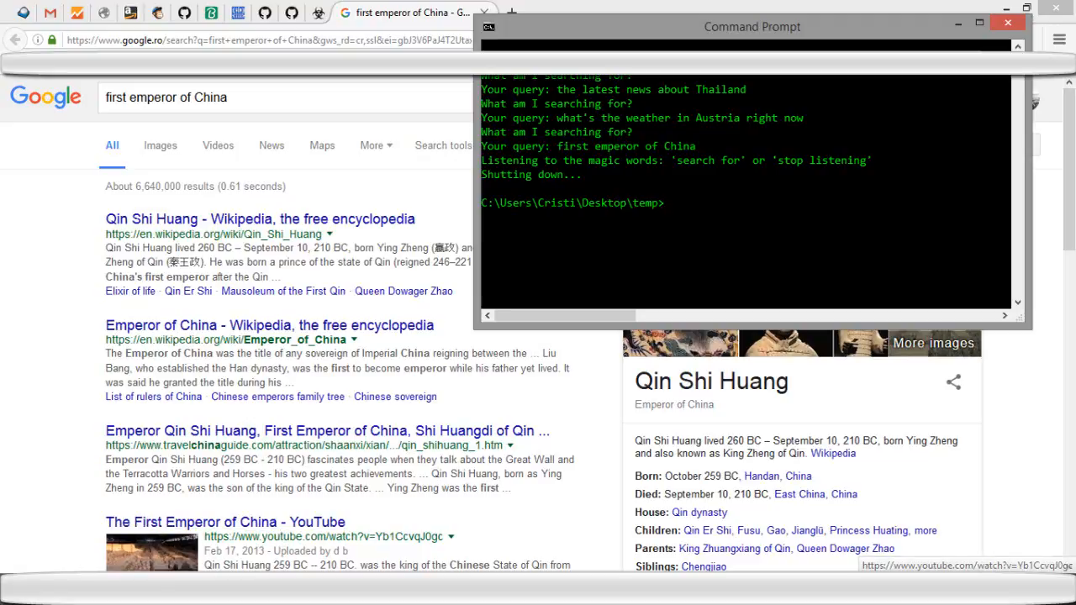
pyautogui.click(37, 412)
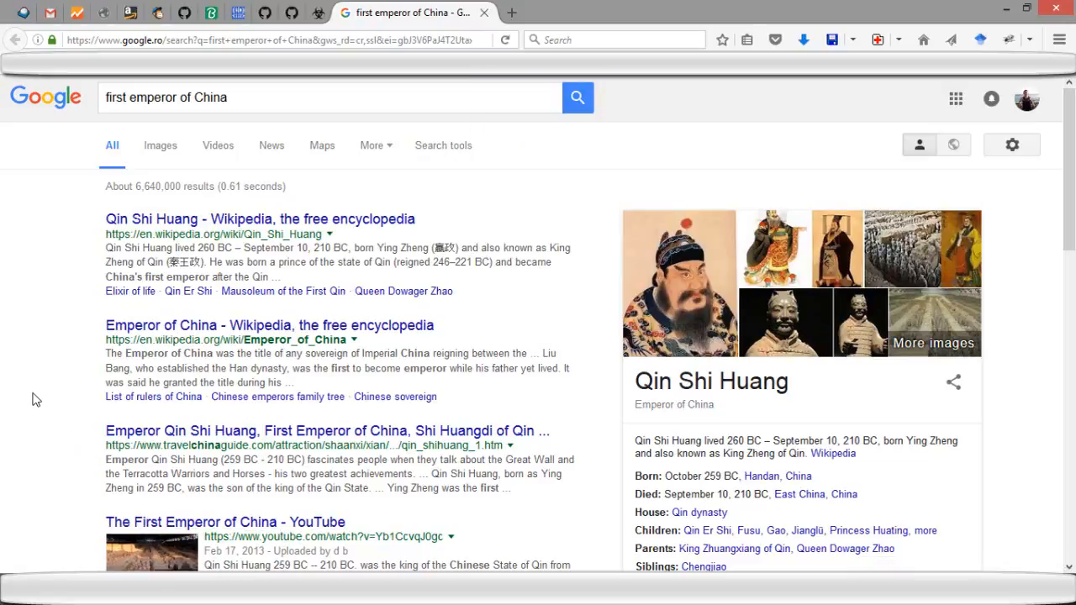
# Return to jarvis3.py in Atom and review the error-handling block through line 53, ending at line 40.
pyautogui.click(93, 501)
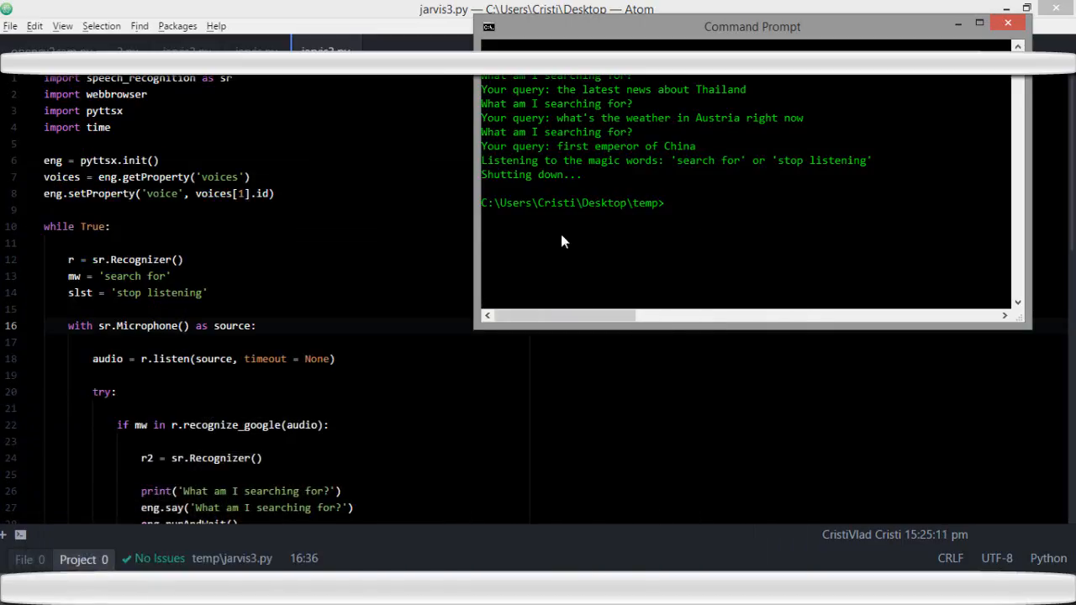
pyautogui.hotkey('alt', 'Tab')
pyautogui.scroll(-5, 538, 303)
pyautogui.scroll(-5, 539, 302)
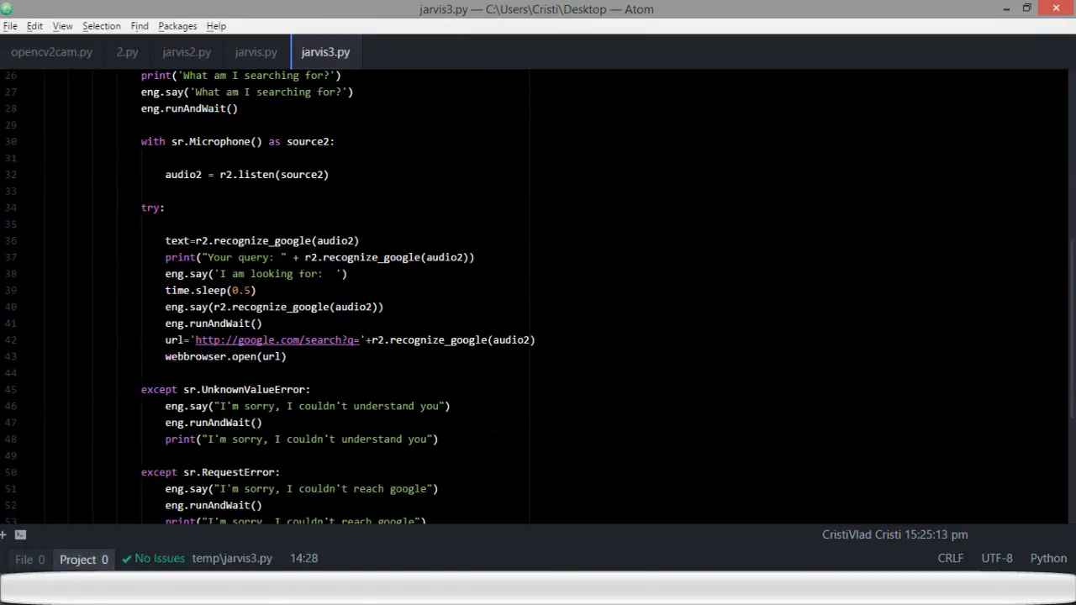
pyautogui.scroll(-5, 538, 303)
pyautogui.click(470, 250)
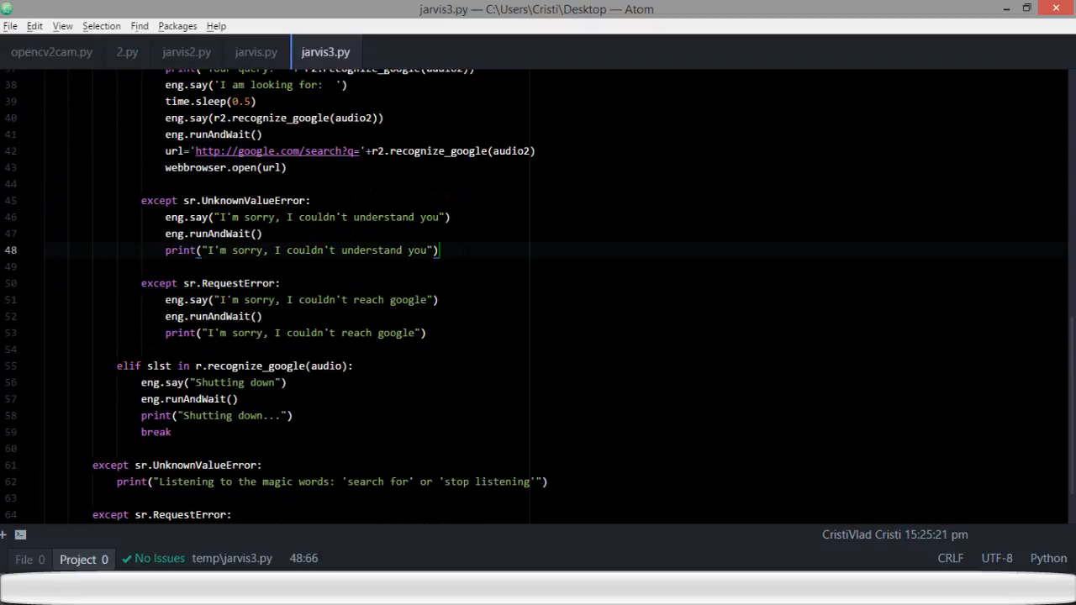
pyautogui.moveTo(426, 333)
pyautogui.mouseDown()
pyautogui.moveTo(44, 183)
pyautogui.moveTo(50, 170)
pyautogui.mouseUp()
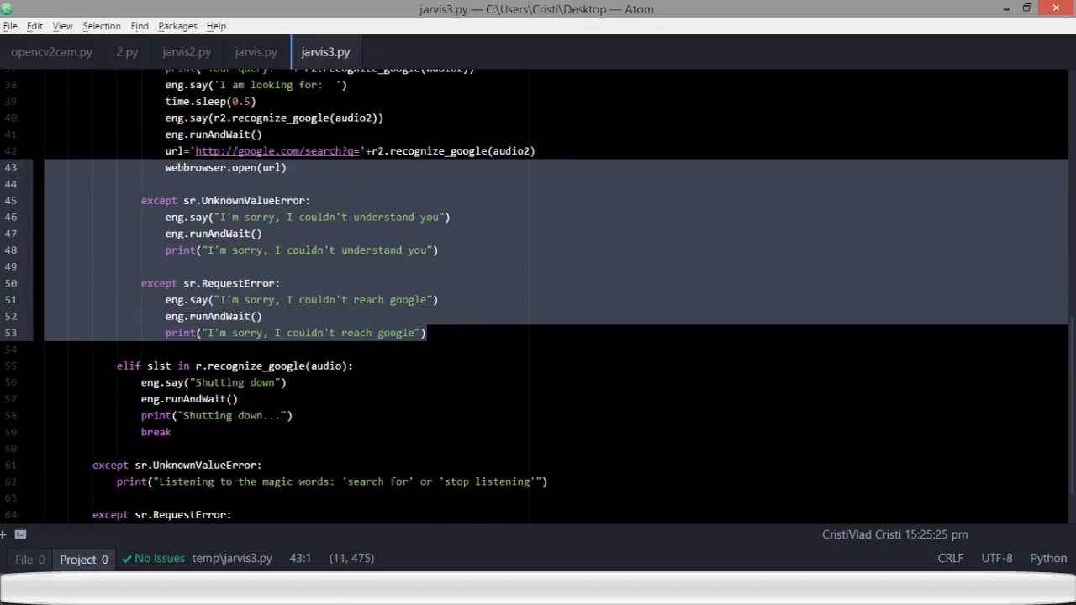
pyautogui.scroll(5, 538, 294)
pyautogui.scroll(5, 538, 294)
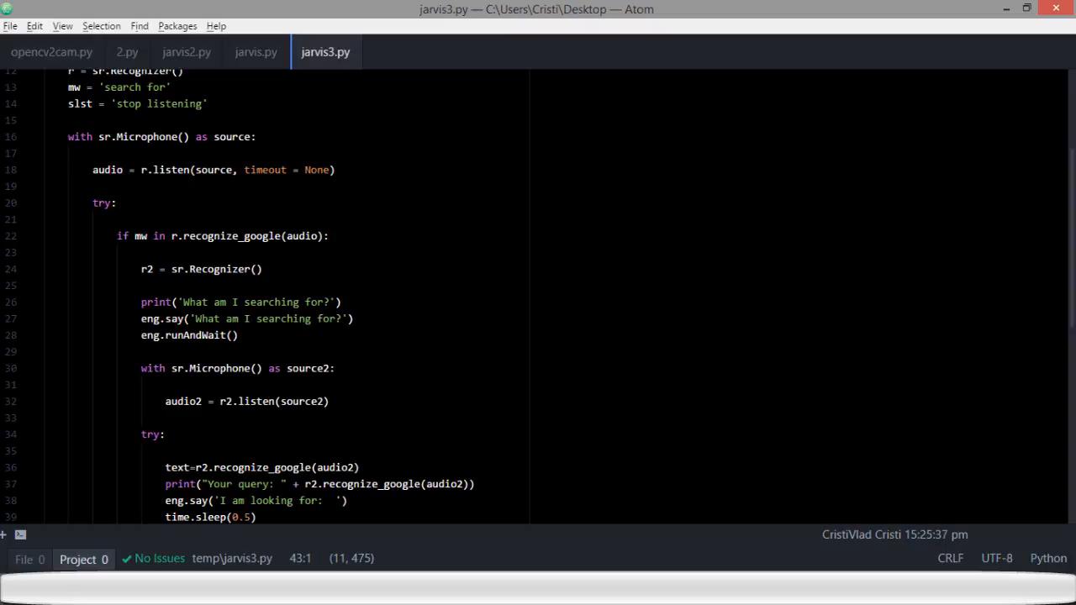
pyautogui.scroll(-3, 538, 294)
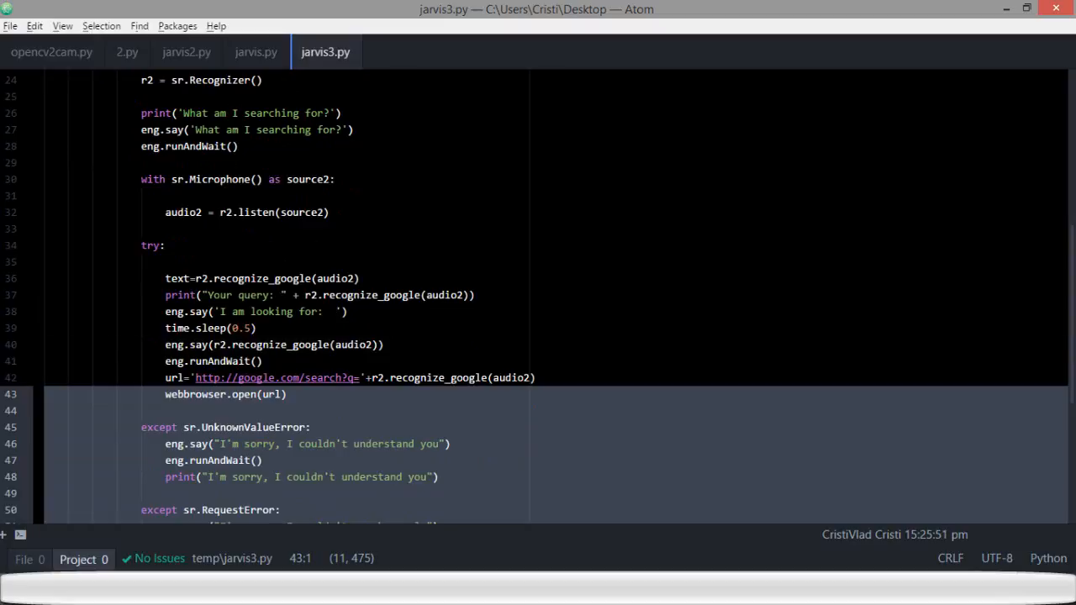
pyautogui.click(383, 344)
pyautogui.scroll(-5, 384, 345)
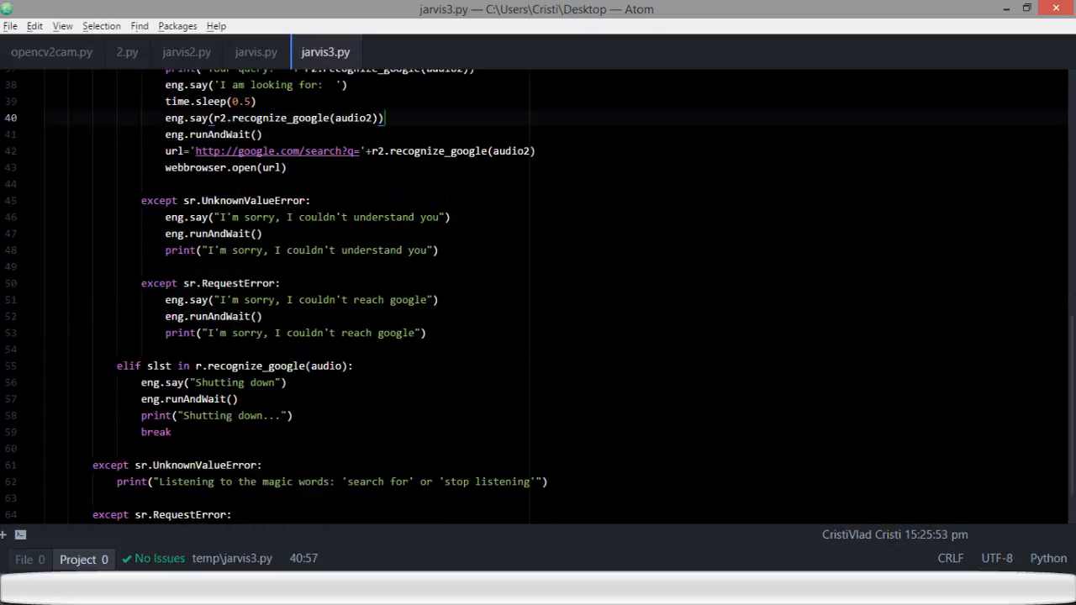